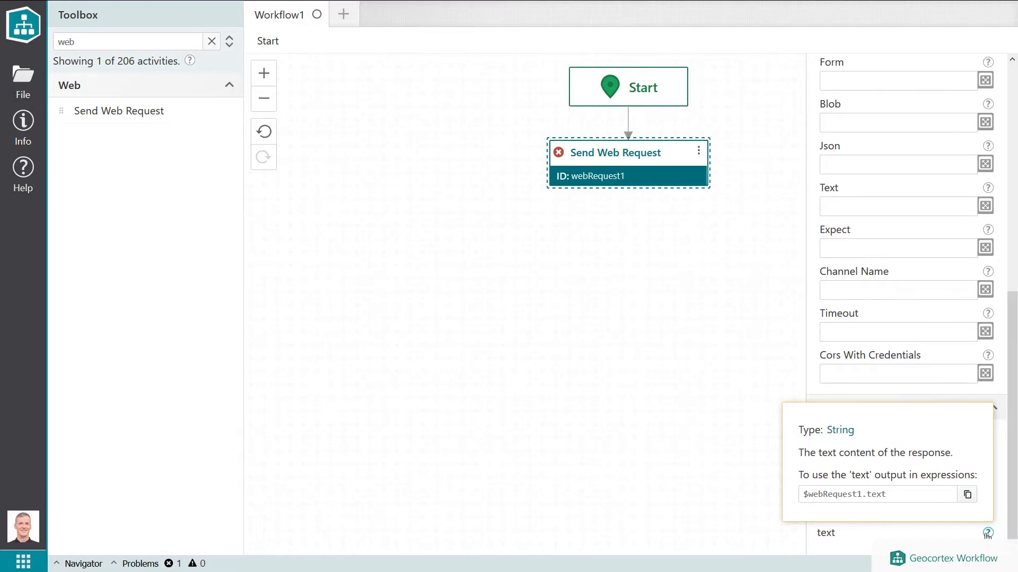
Inspect the output descriptions of the Send Web Request activity.
mouse_move(987, 507)
mouse_move(990, 485)
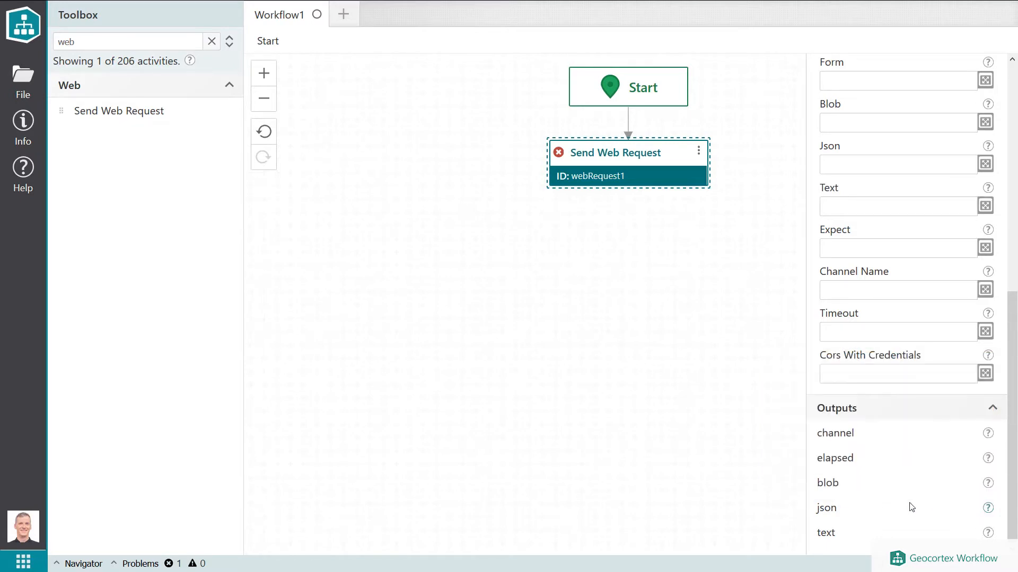
double_click(832, 511)
click(904, 514)
Search the toolbox for cast and add a Cast activity below Send Web Request.
double_click(175, 41)
text(cast)
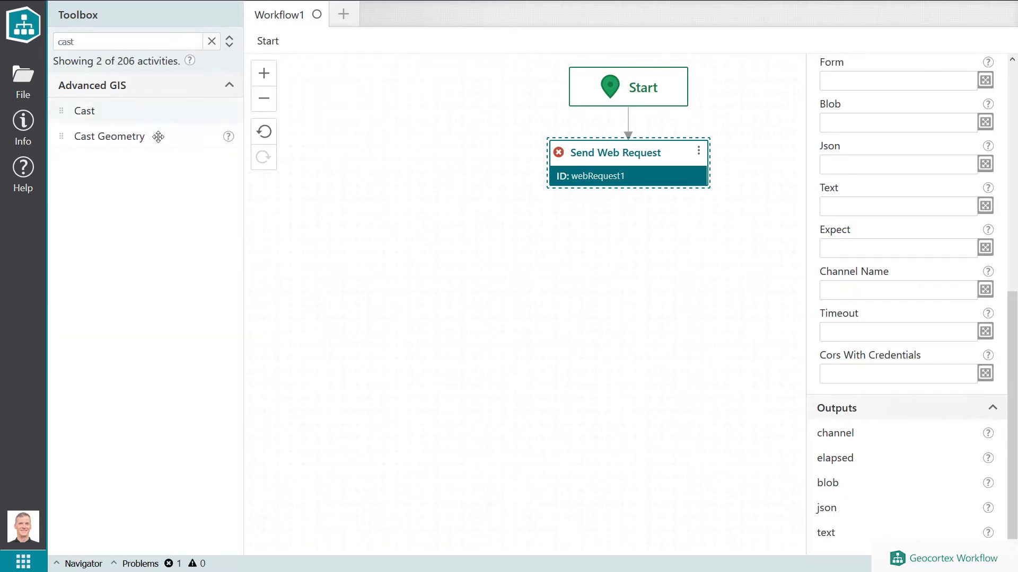
mouse_move(229, 137)
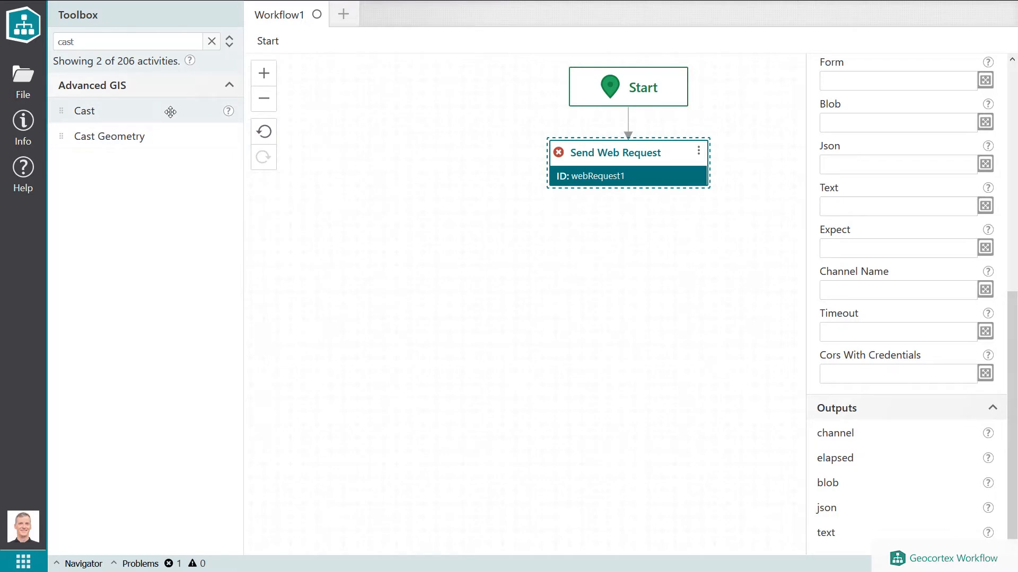
drag(170, 111, 630, 163)
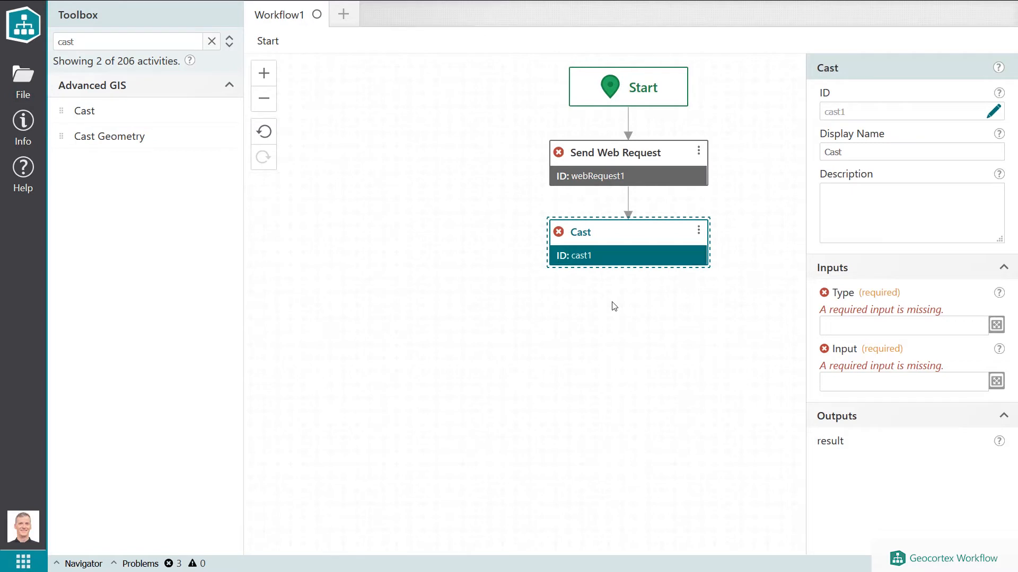
Set the Cast activity's Type input to esri.Polygon.
click(835, 324)
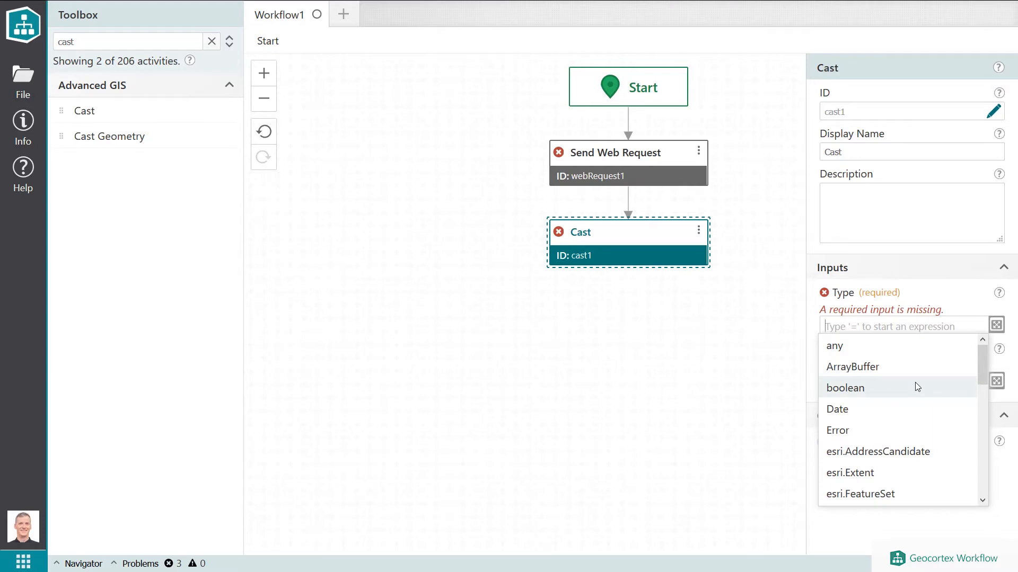
scroll(917, 387, down, 2)
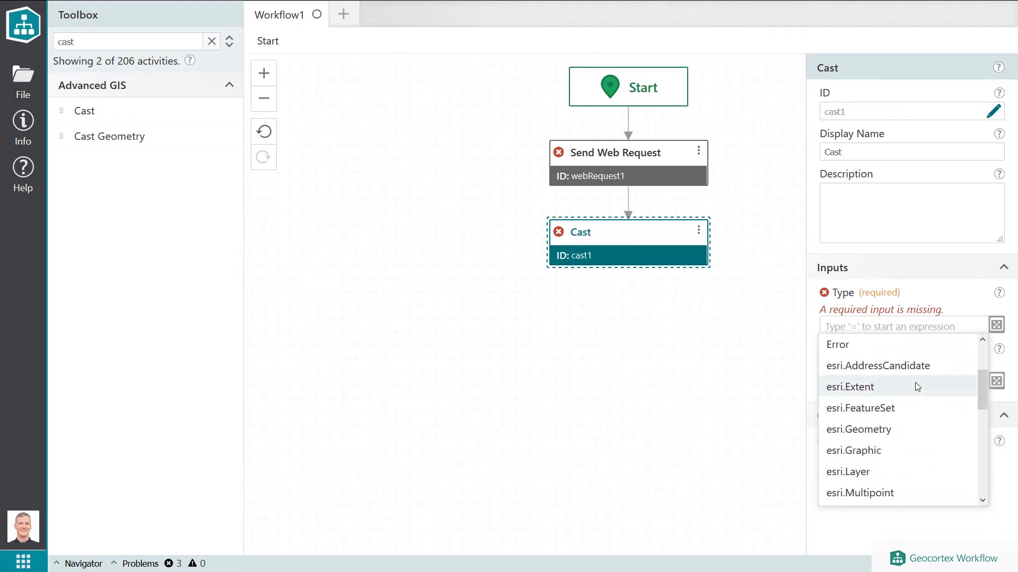
scroll(917, 388, down, 2)
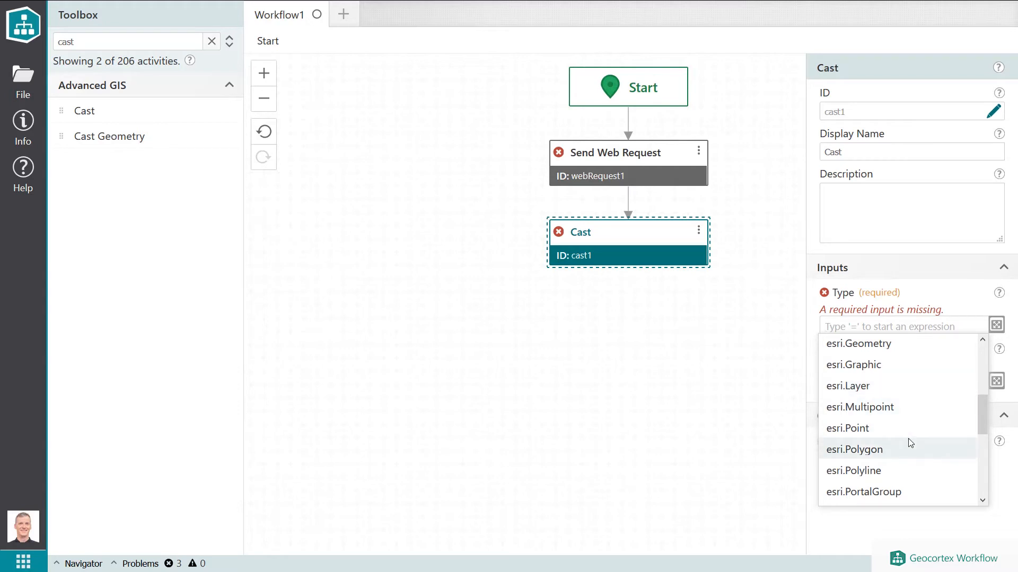
scroll(909, 442, down, 2)
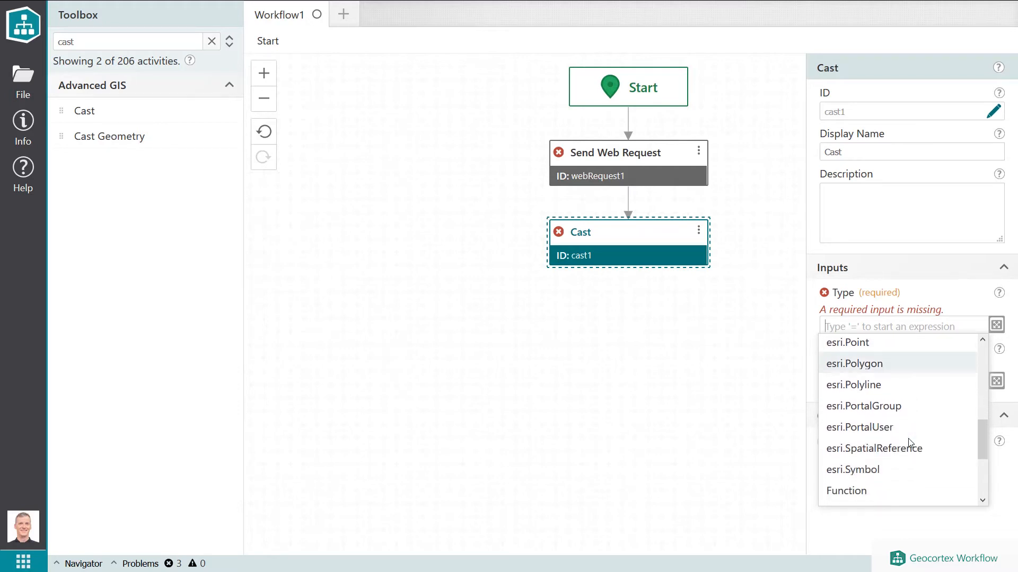
click(912, 369)
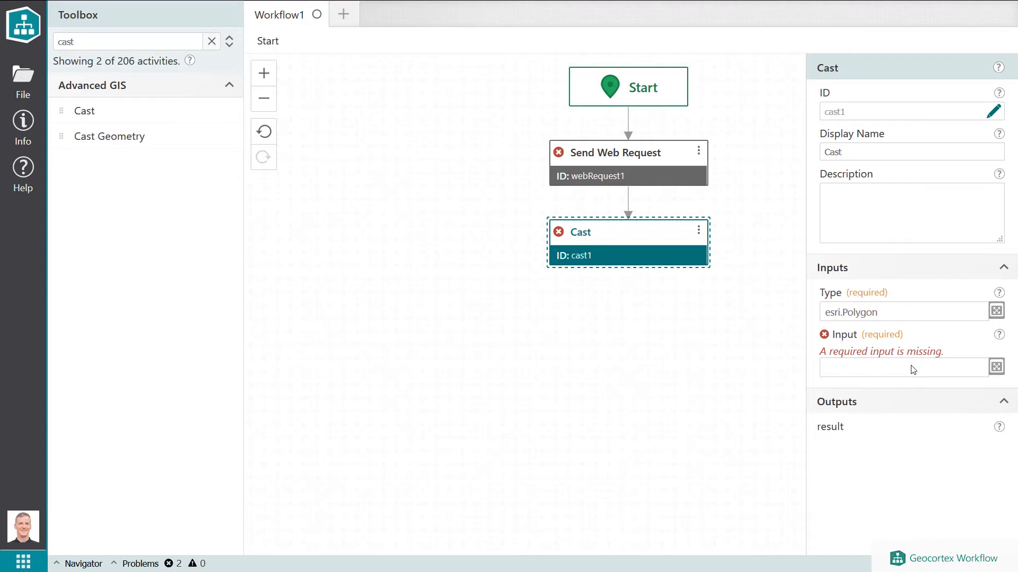
Set the Cast activity's Input to the expression =$webRequest1.json.
click(911, 366)
text(=$webRequest1)
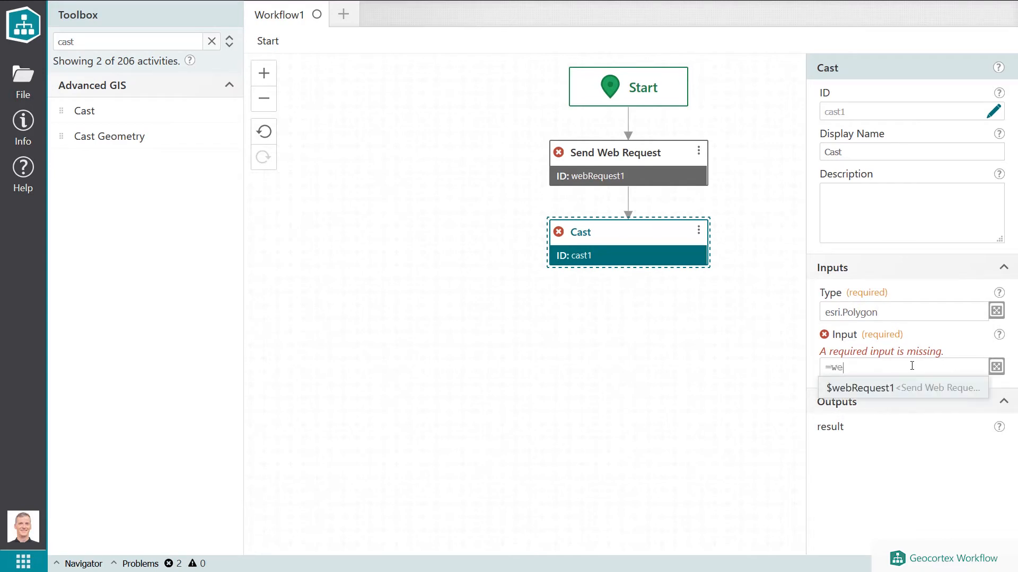
key(Return)
text(.)
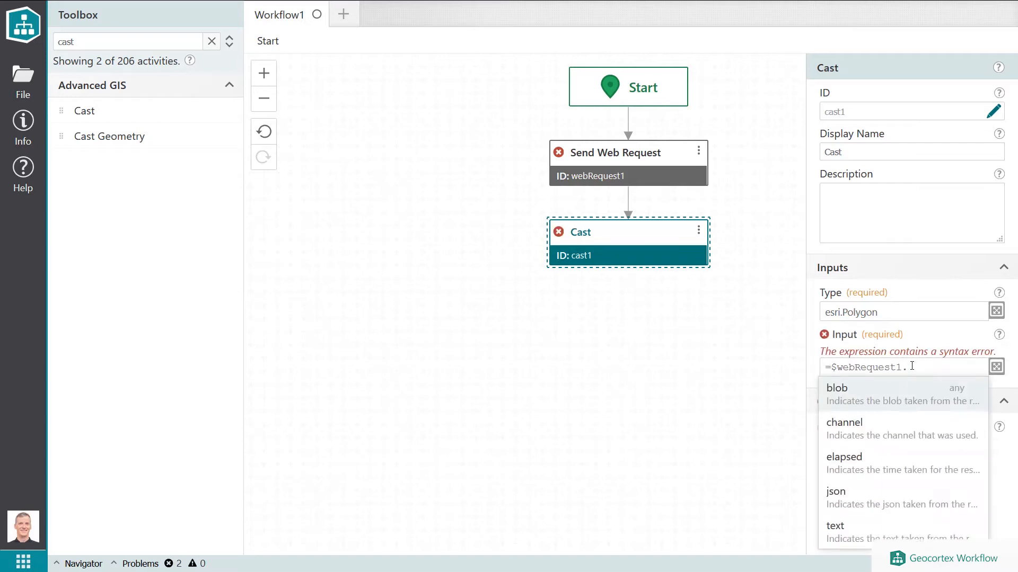
click(871, 498)
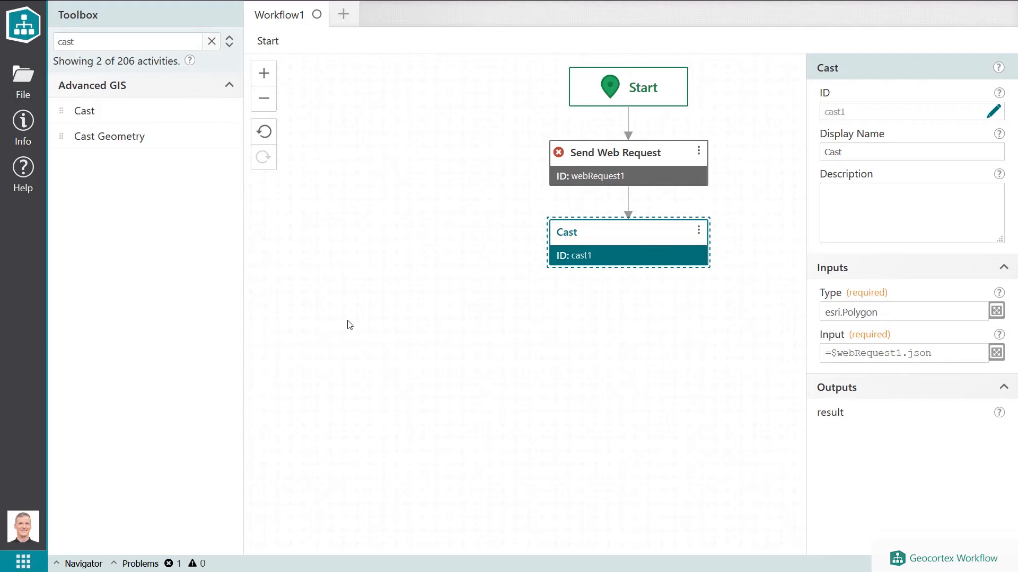
Search the toolbox for area and add a Calculate Area activity below Cast.
double_click(135, 46)
text(area)
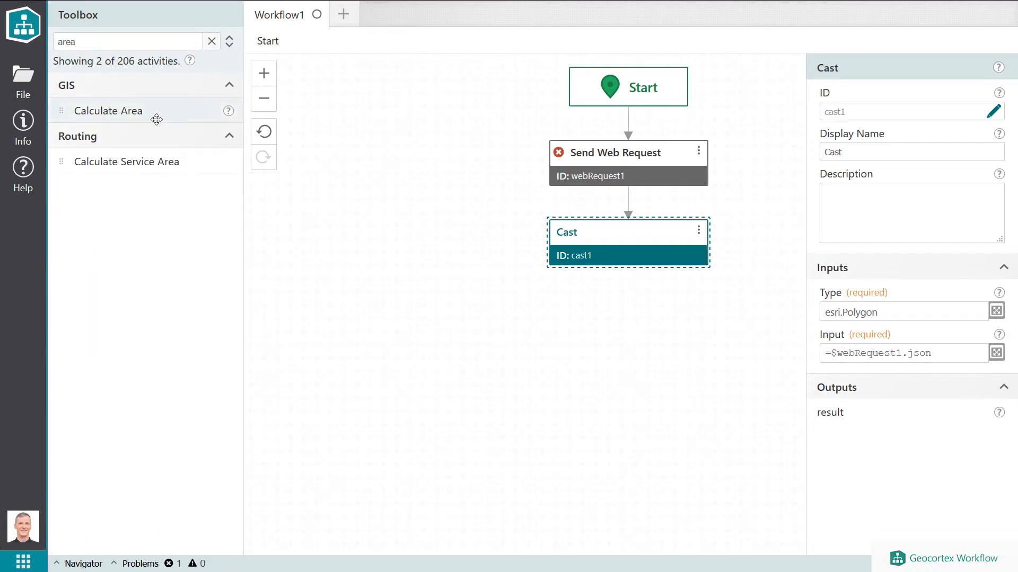
drag(156, 119, 694, 263)
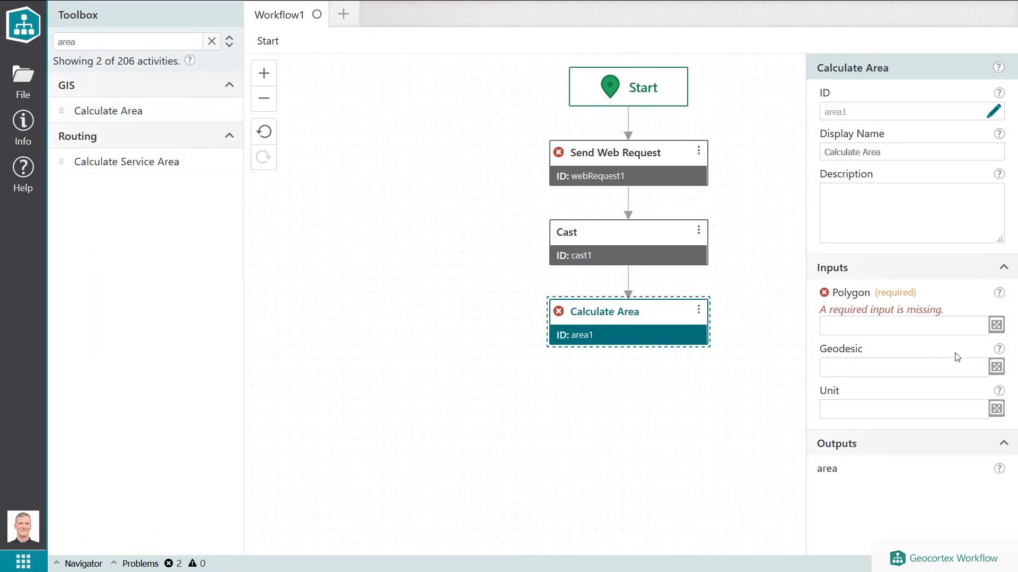
Set the Calculate Area Polygon input to =$webRequest1.json.
click(943, 327)
text(=$we)
key(Return)
text(.)
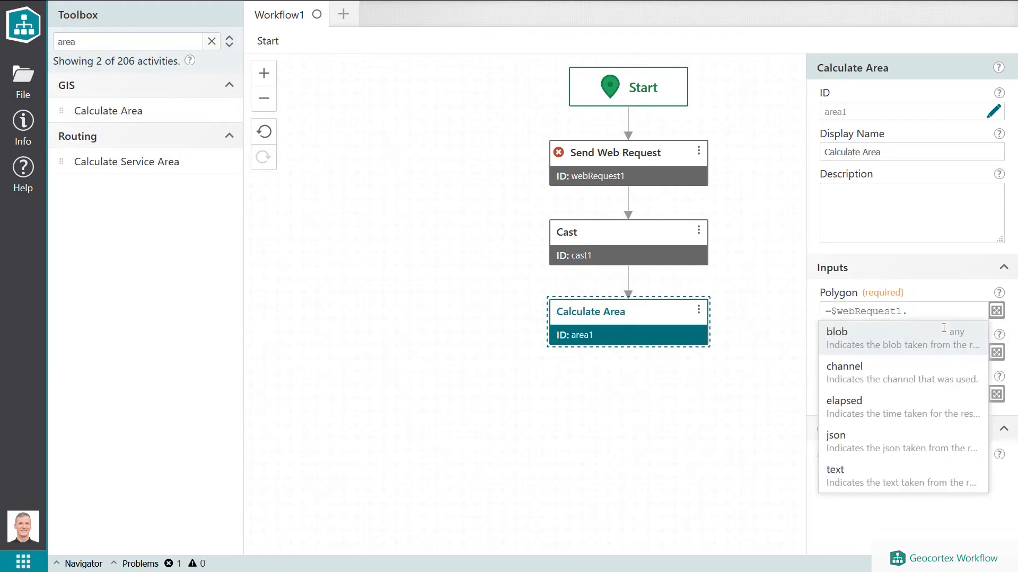
text(js)
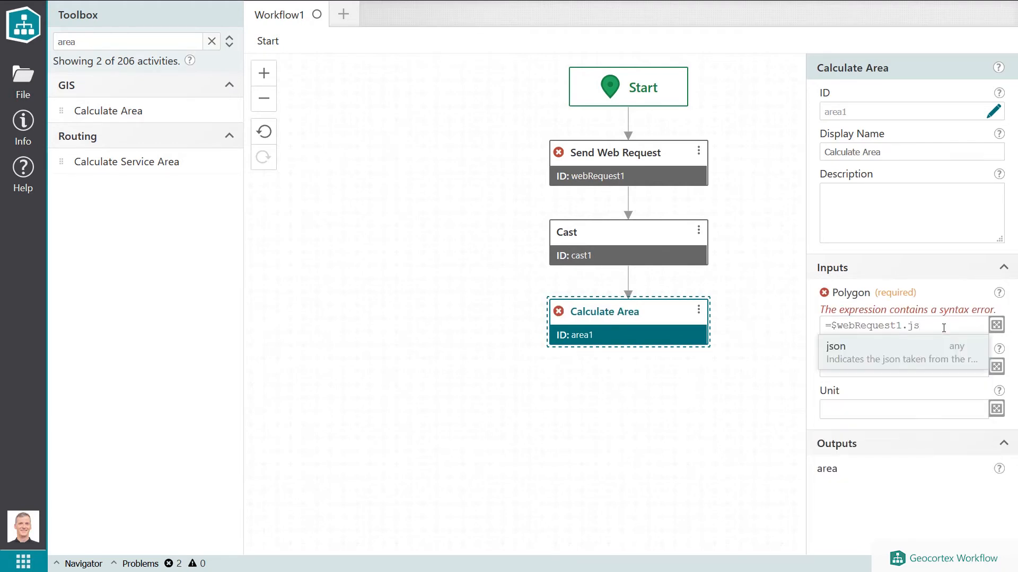
key(Return)
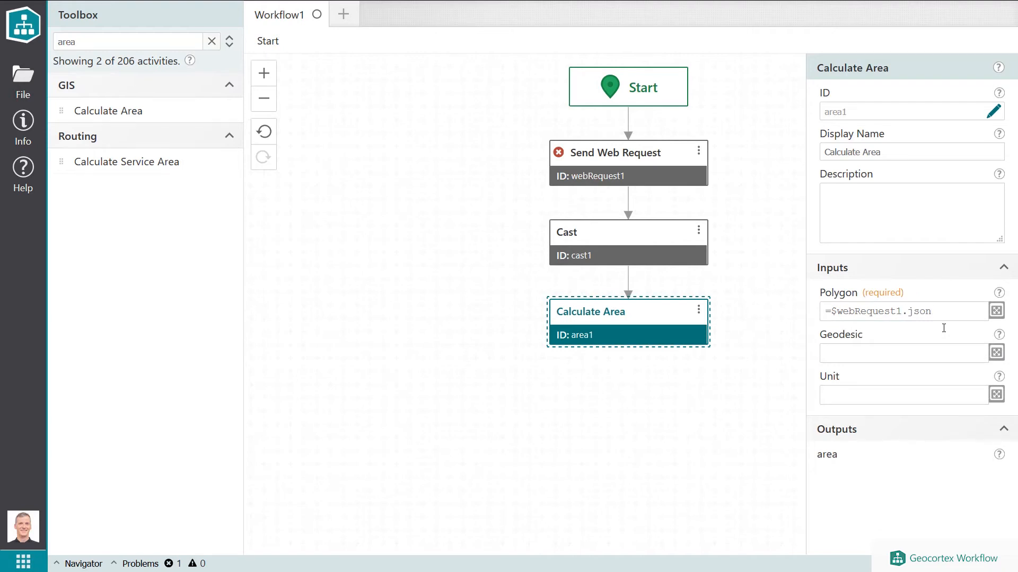
Erase the Polygon expression back to just the equals sign.
key(BackSpace)
key(BackSpace)
key(BackSpace)
key(BackSpace)
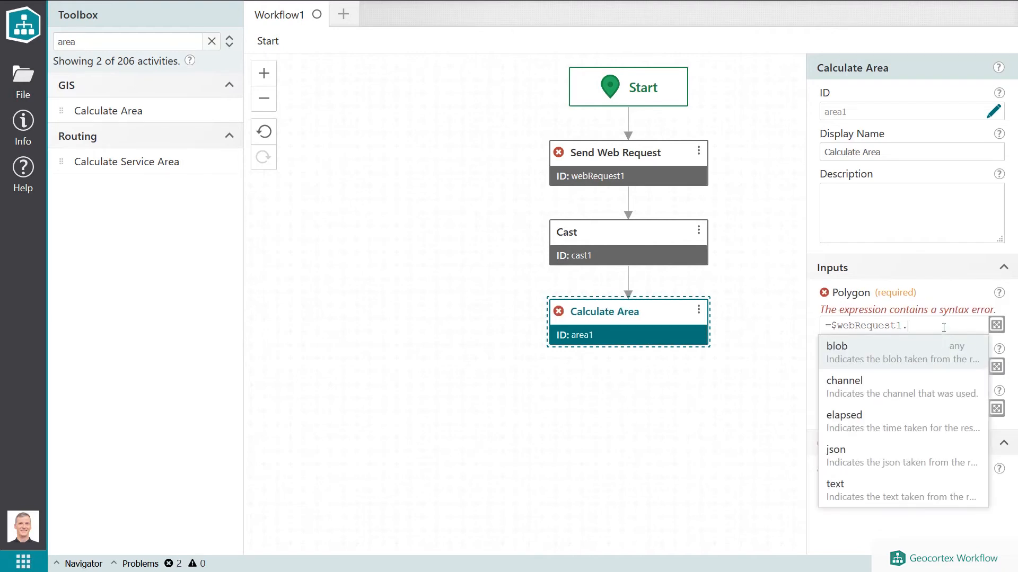
key(BackSpace)
key(BackSpace)
key(BackSpace)
key(BackSpace)
key(BackSpace)
key(BackSpace)
key(BackSpace)
key(BackSpace)
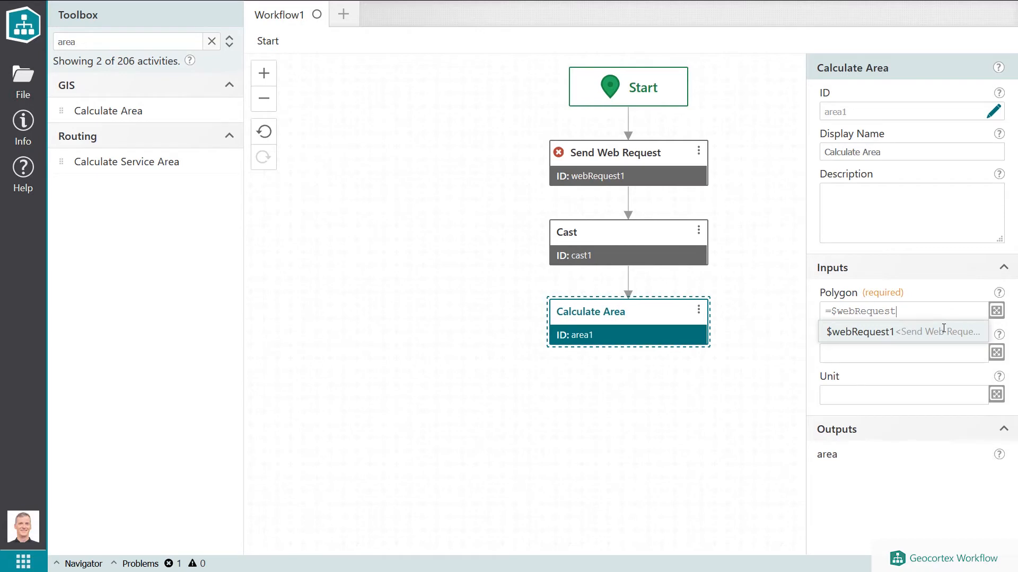
key(BackSpace)
key(BackSpace)
key(BackSpace)
key(BackSpace)
key(BackSpace)
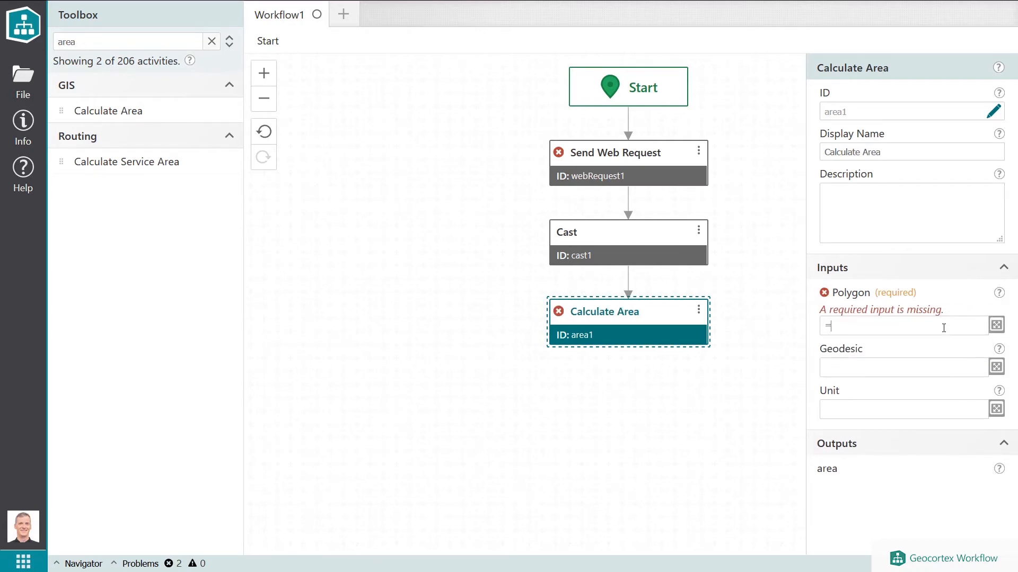
Set the Polygon input to =$cast1.result and close the property editing.
text($cast1.)
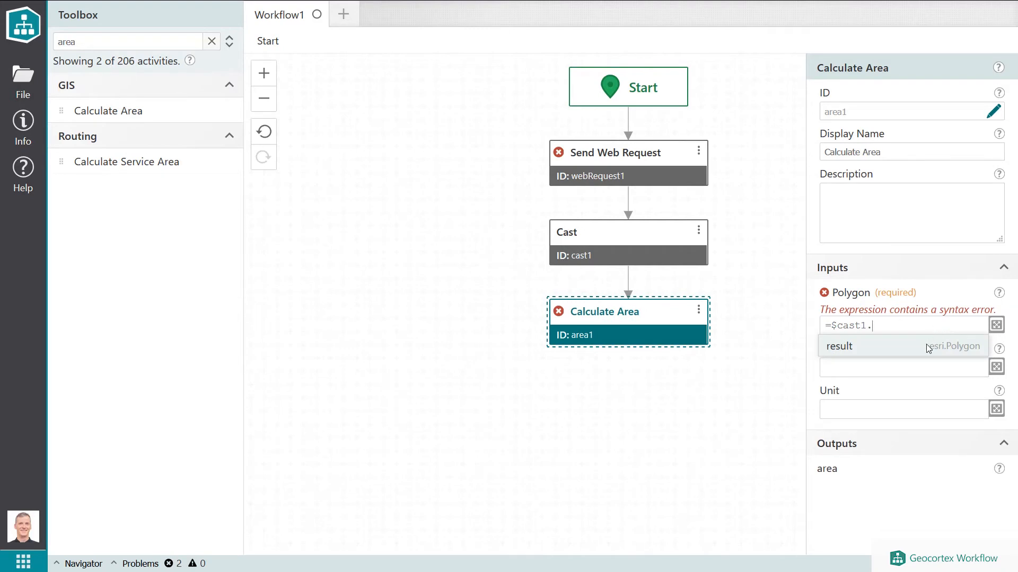
click(973, 346)
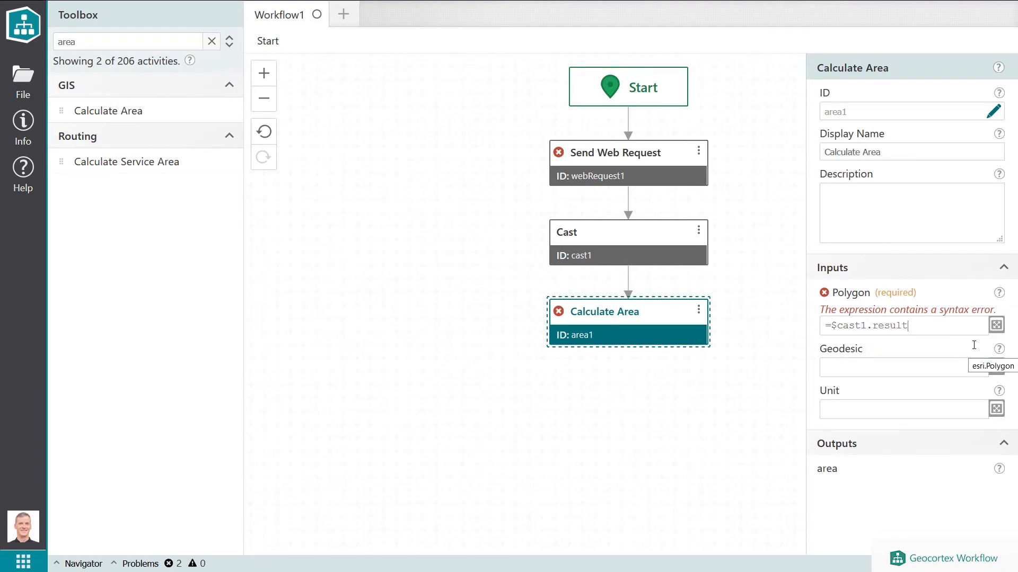
text(.)
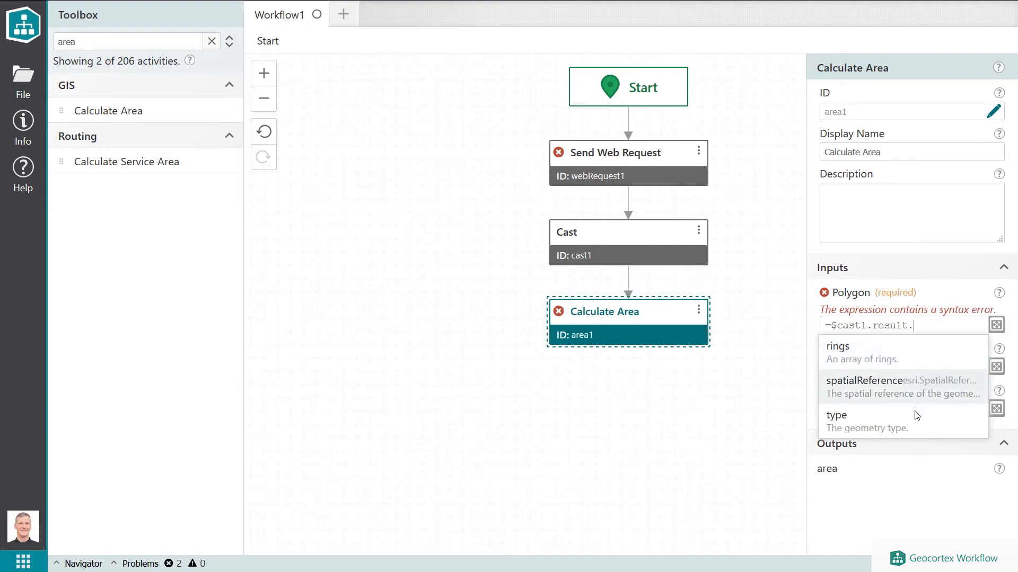
click(926, 328)
key(BackSpace)
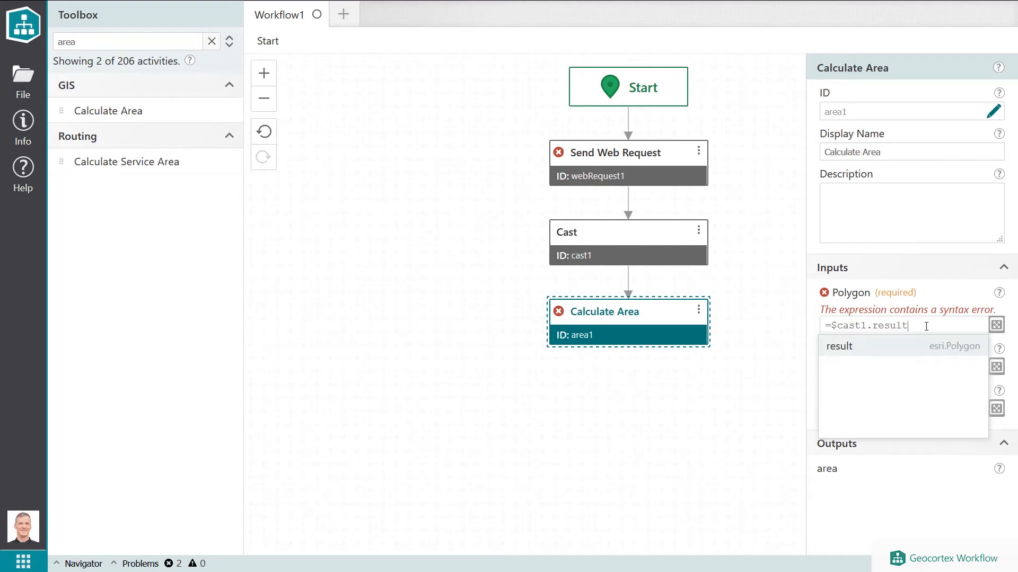
click(721, 377)
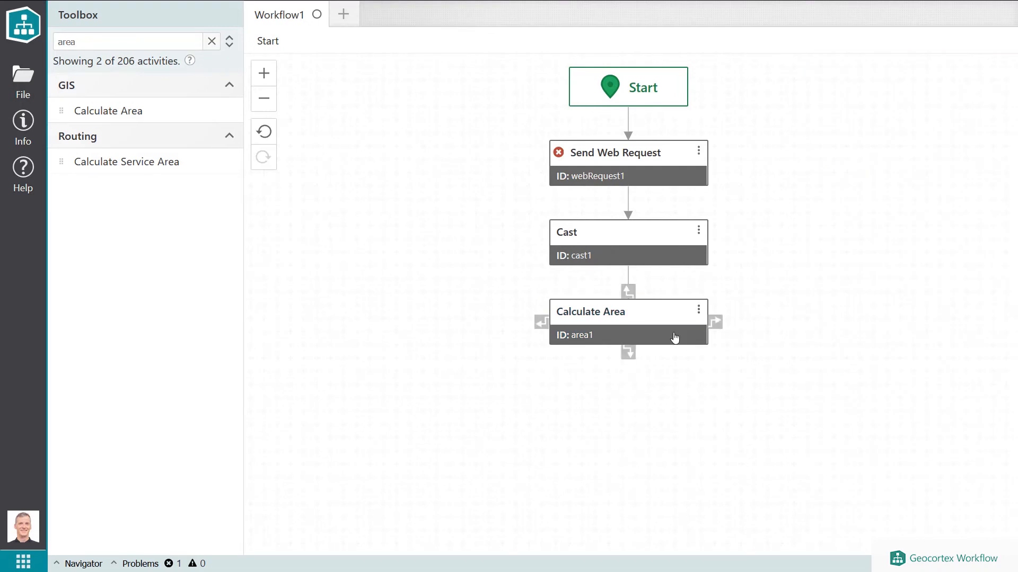
Delete all workflow activities, then search for crea and add a Create Value activity below Start.
key(ctrl+a)
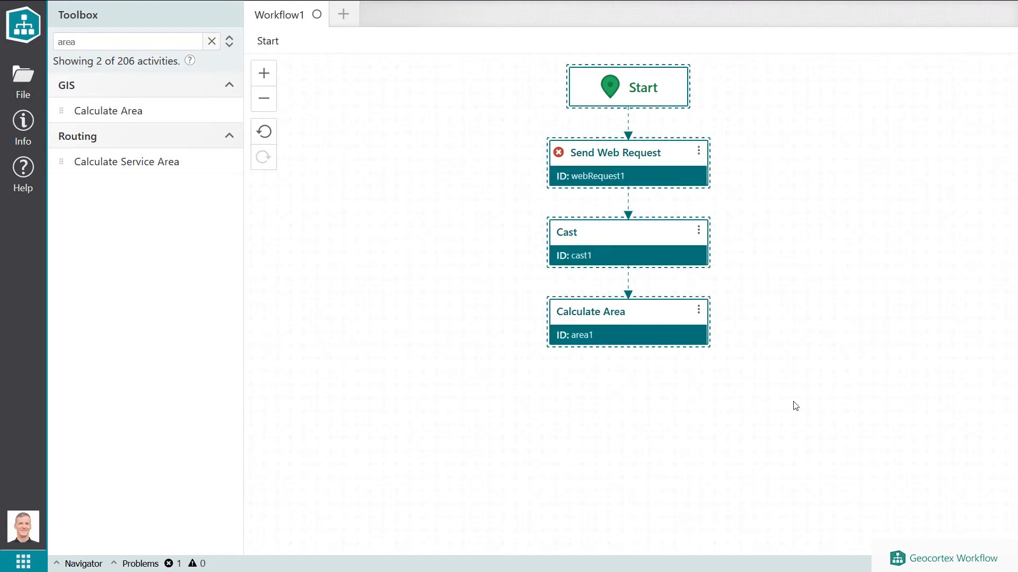
key(Delete)
double_click(119, 40)
text(crea)
drag(121, 111, 615, 120)
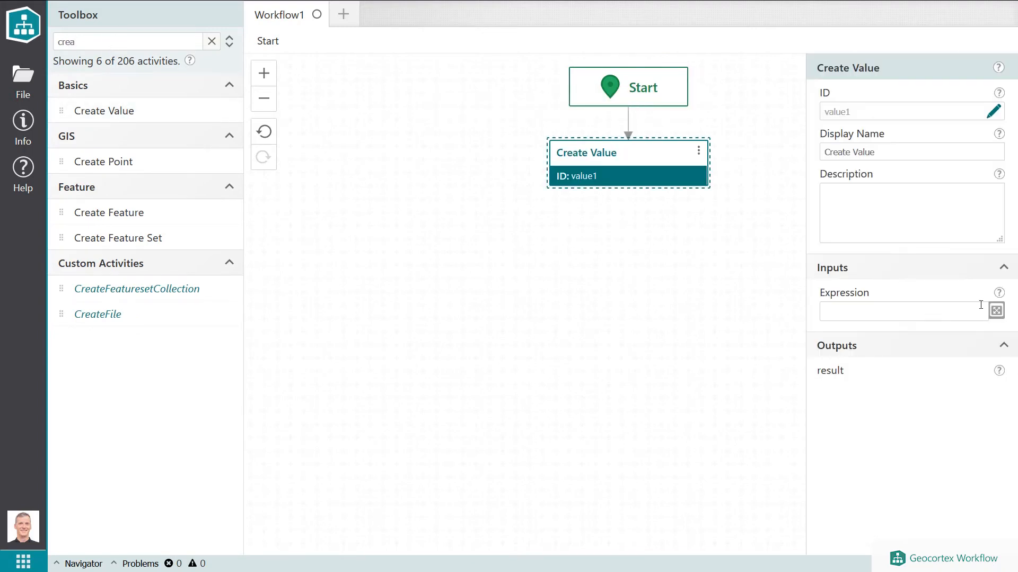
Enter the expression ={a:1, b:2} in the Expression input editor, copy it, and confirm.
click(996, 310)
text(={)
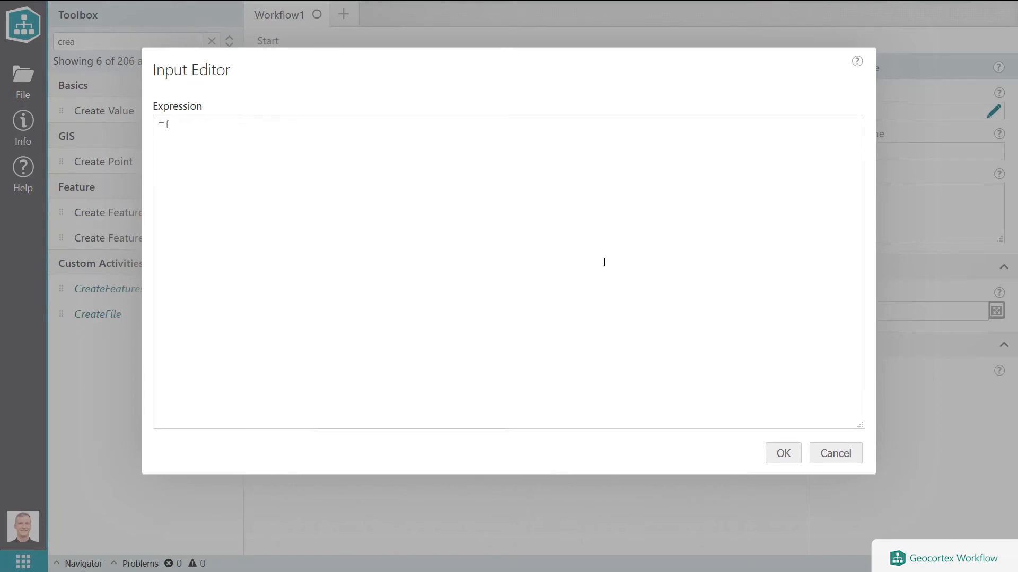
text(a:1, b:2)
key(ctrl+a)
key(ctrl+c)
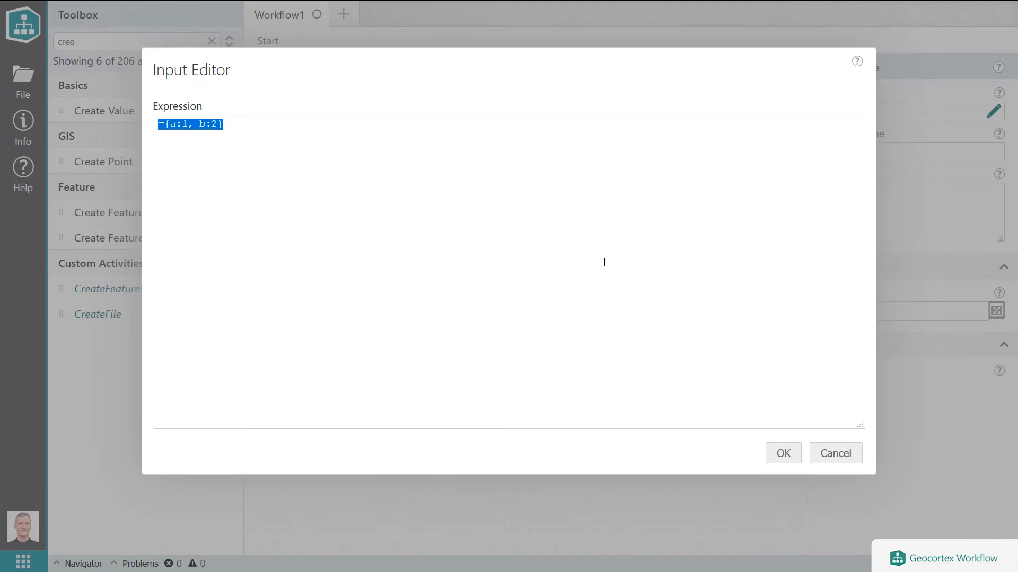
click(784, 454)
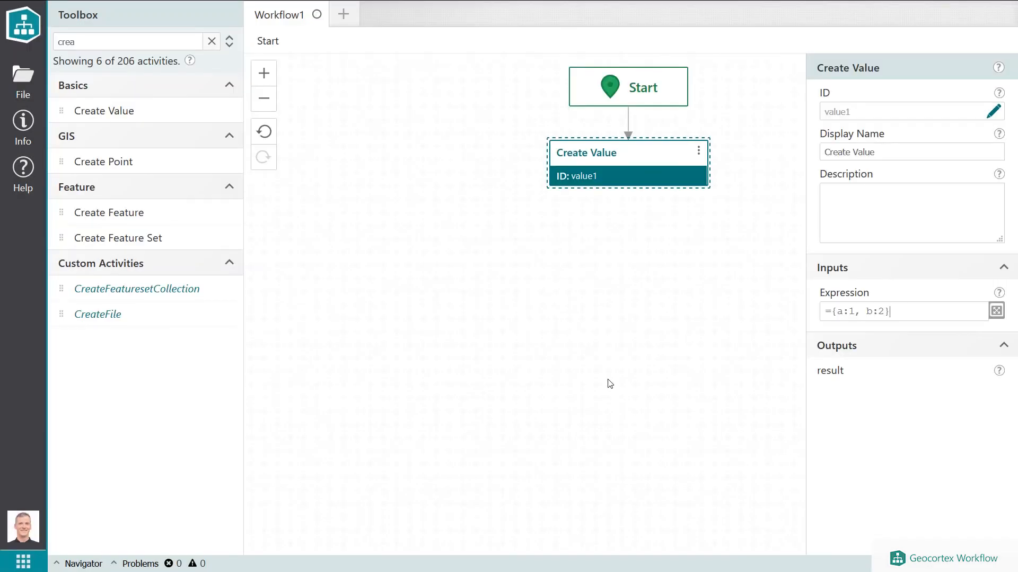
Search the toolbox for cast and add a Cast activity below Create Value.
double_click(168, 46)
mouse_move(974, 371)
text(cast)
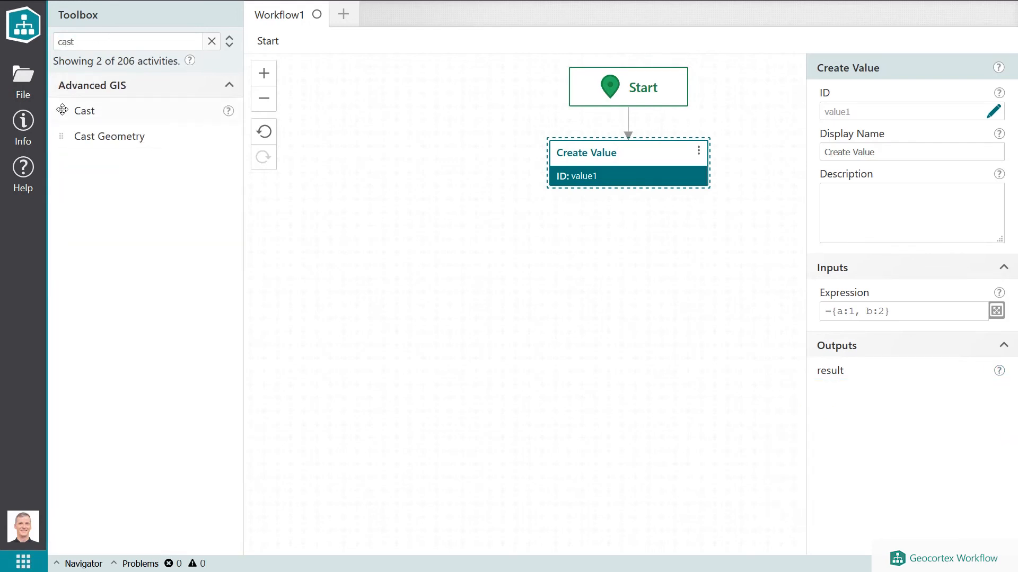
drag(79, 110, 596, 189)
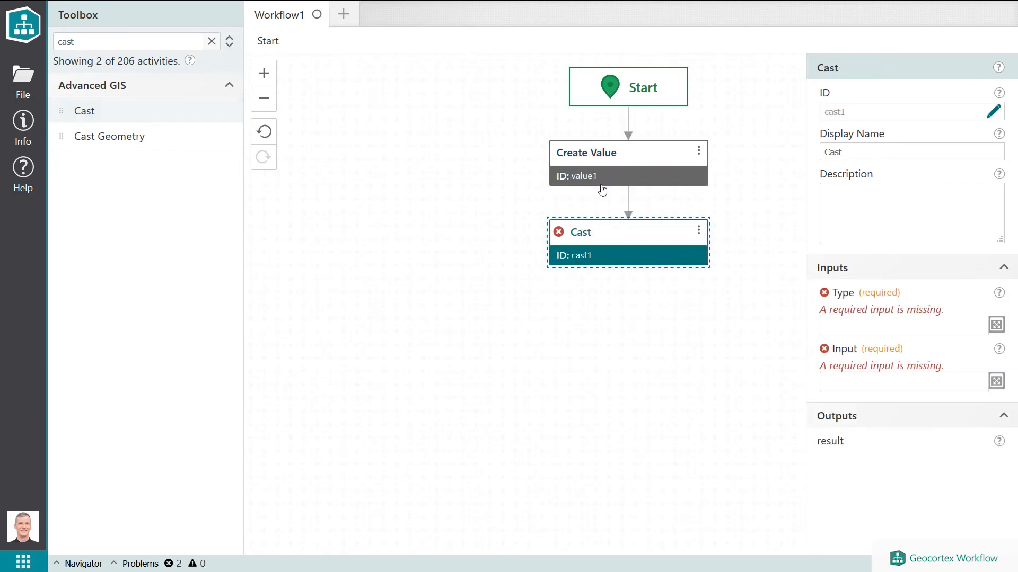
Pick the { id: number; name: string; location: esri.Point; } option as the Cast Type.
click(867, 325)
scroll(941, 376, down, 5)
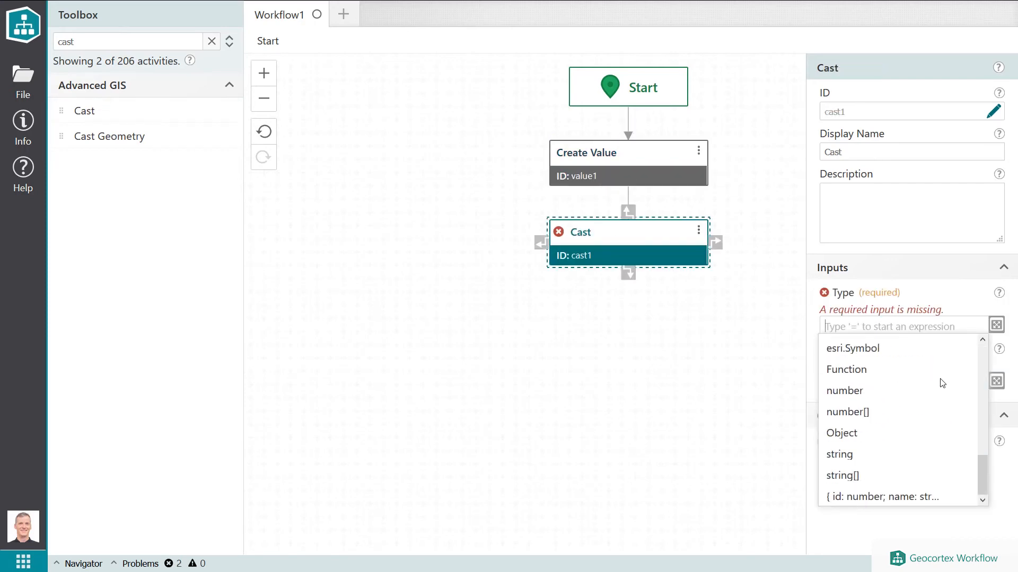
click(896, 499)
Open the Cast Type in the Input Editor, paste the object and change it to {a:number, b:number}.
click(997, 311)
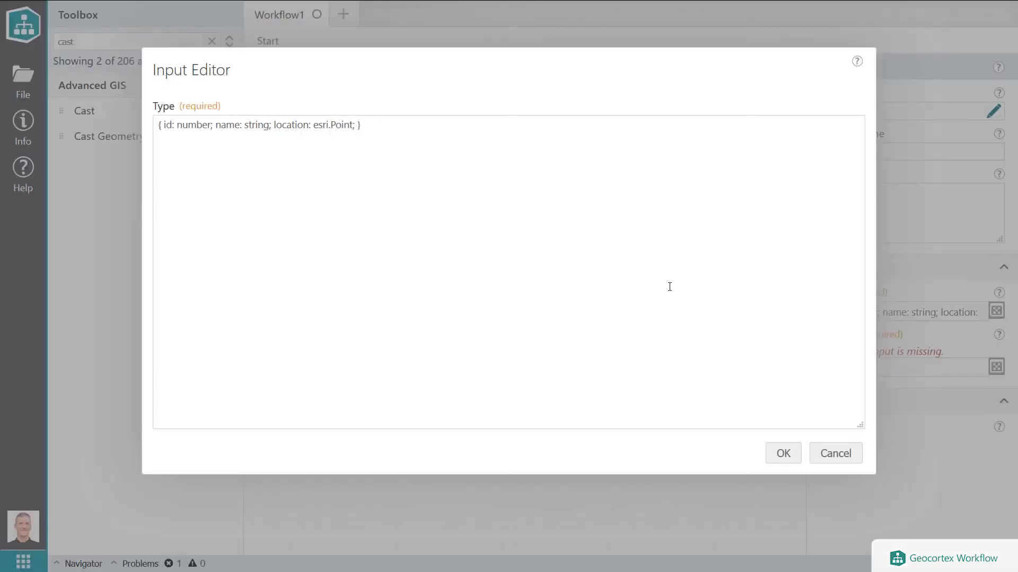
key(ctrl+a)
key(ctrl+v)
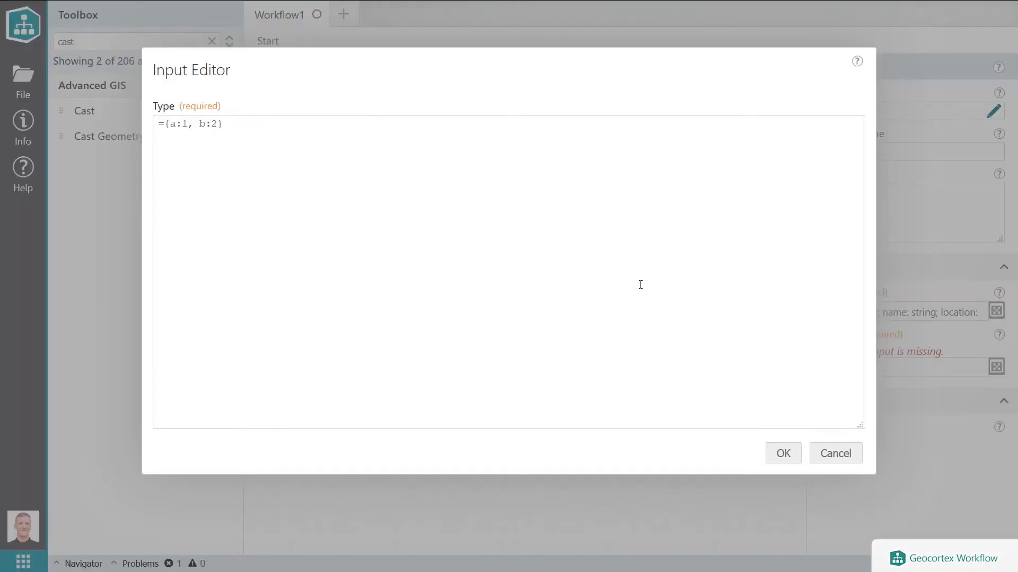
key(BackSpace)
key(shift+Right)
text(number)
key(Right)
key(shift+Right)
text(number)
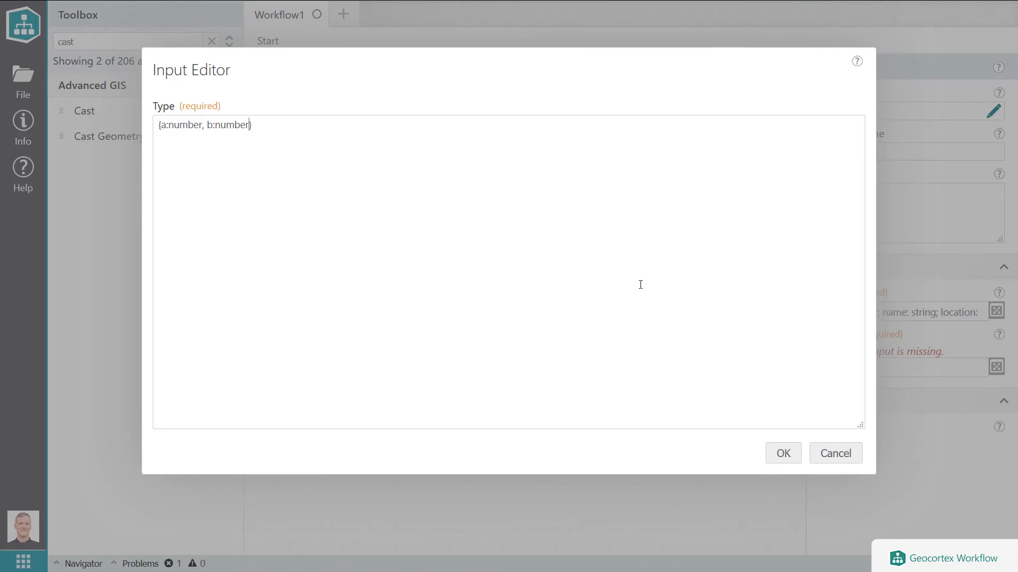
click(785, 454)
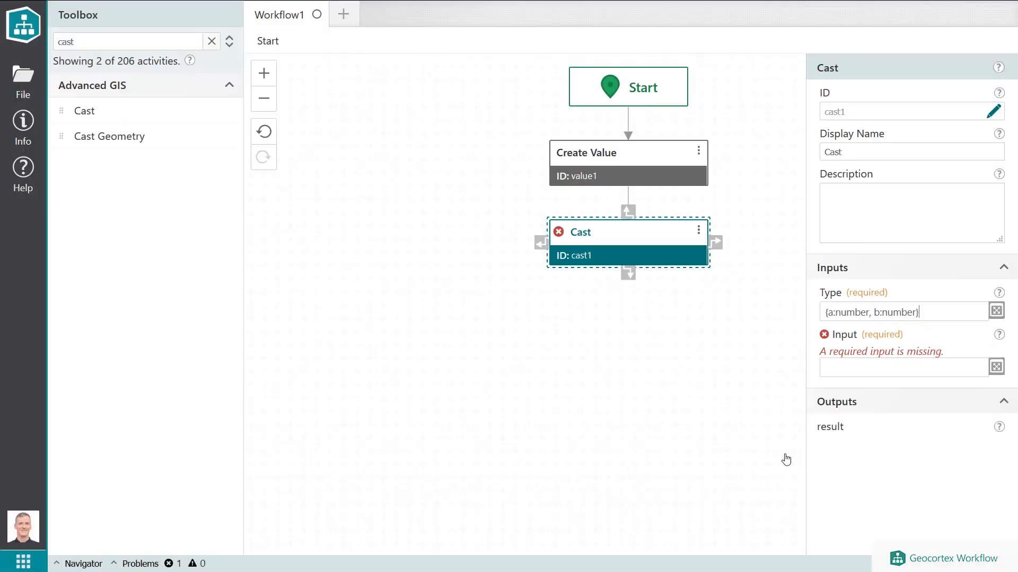
Set the Cast activity's Input to the expression =$value1.result.
click(947, 367)
text(=)
text($value1.)
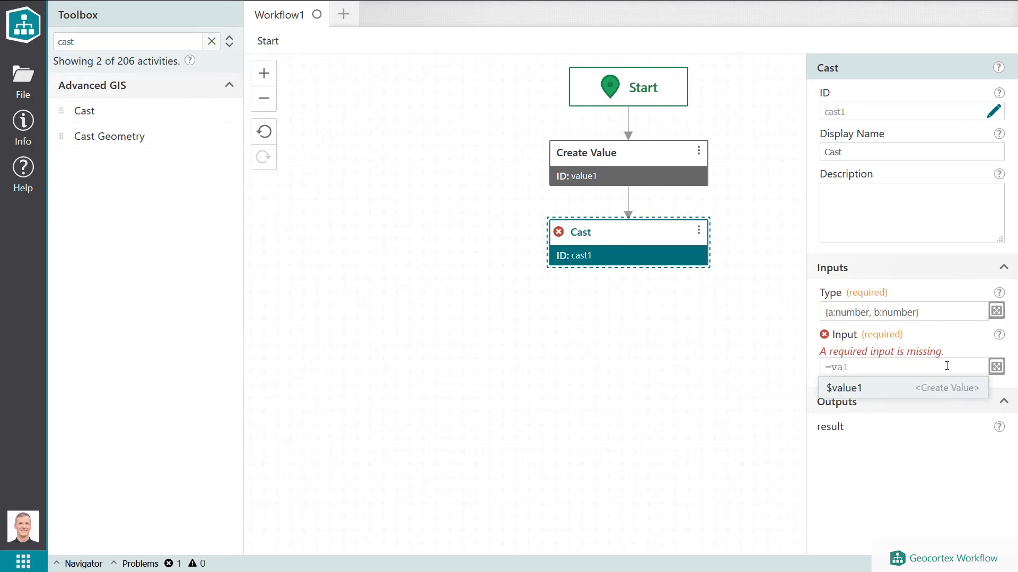
key(Return)
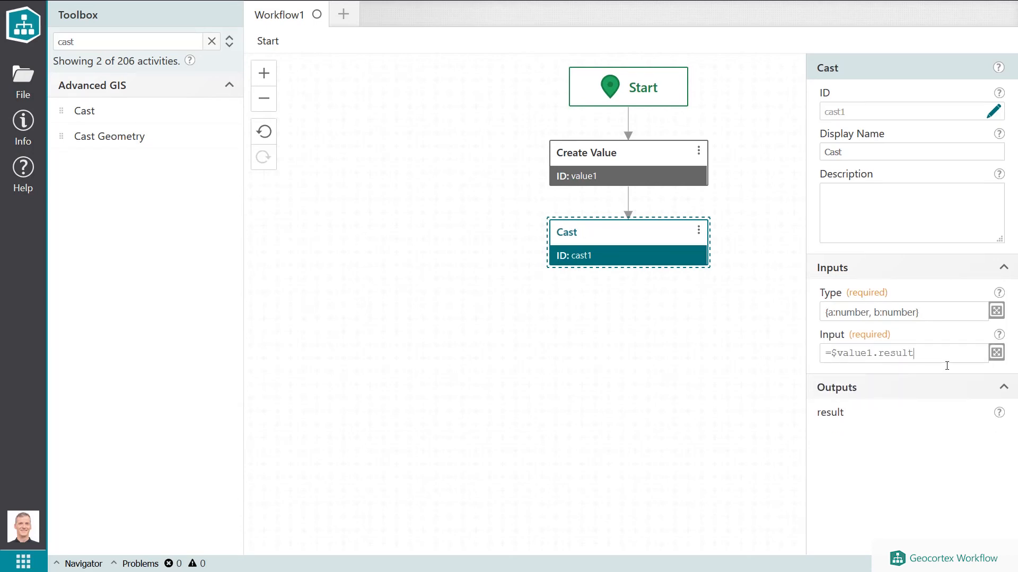
Search the toolbox for log and add a Log activity below Cast, then open its Message field.
key(F11)
double_click(127, 45)
text(log)
drag(133, 111, 629, 233)
click(855, 326)
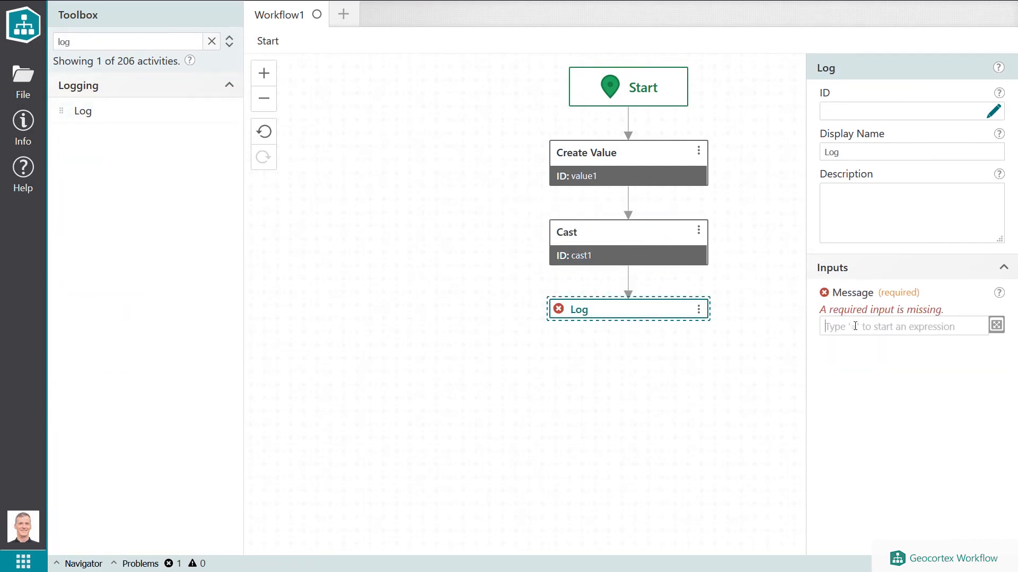
Enter =$cast1.result. in the Log Message to list the typed properties of the cast result.
text(=$cast1.)
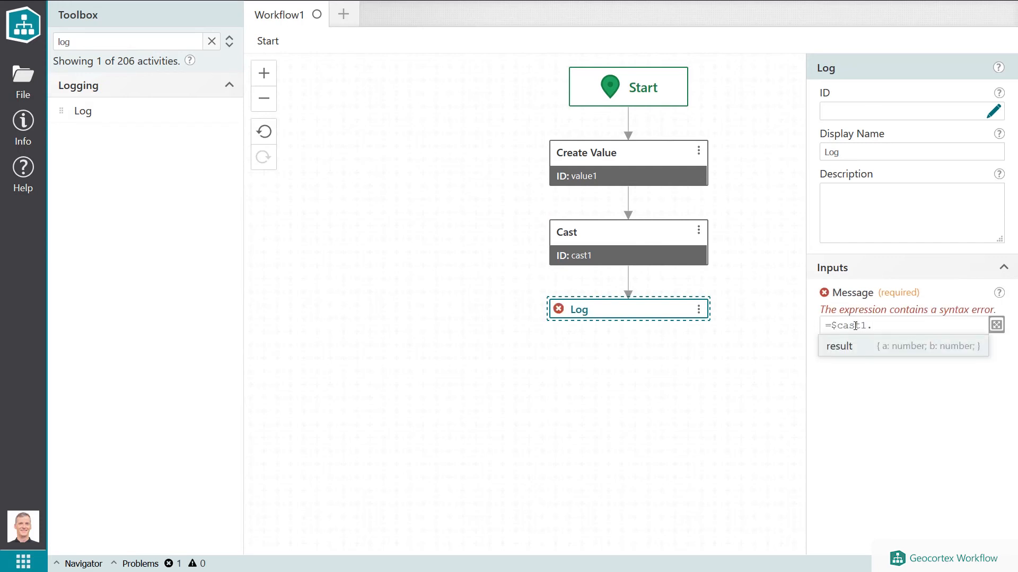
text(.)
key(BackSpace)
text(result.)
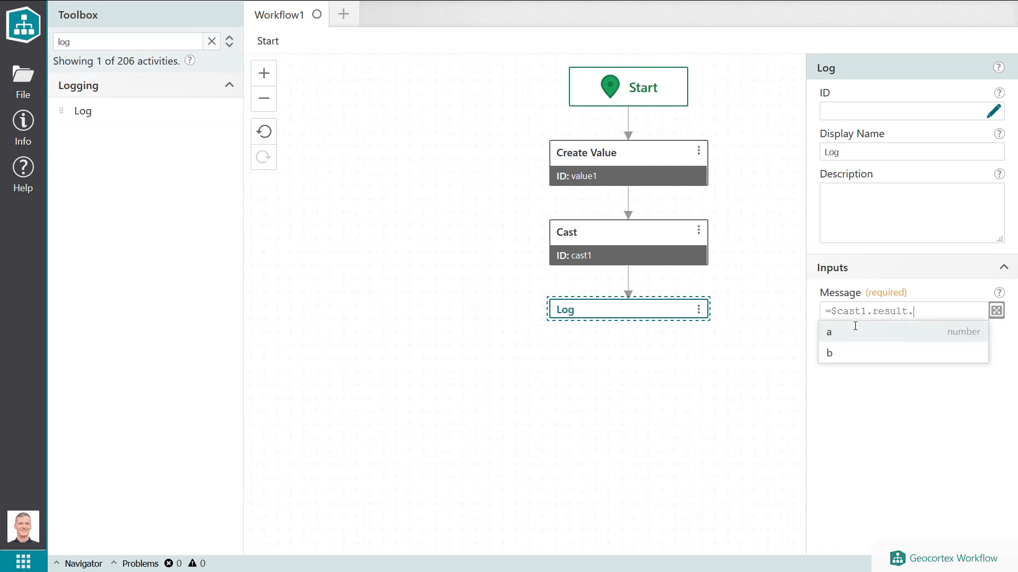
key(Down)
key(Up)
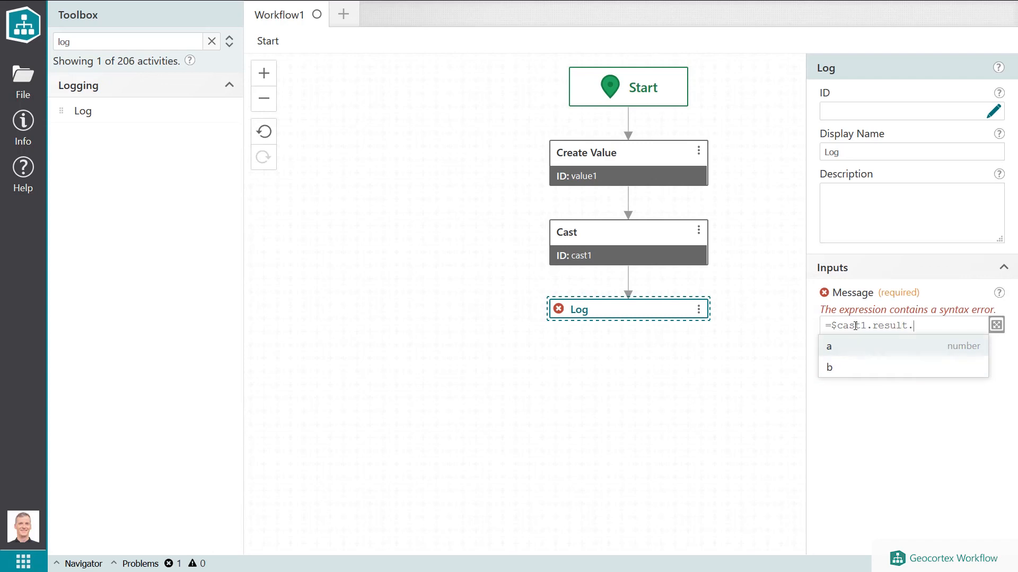
key(Down)
key(Up)
Change the Log Message expression to =$value1.result and reselect the Cast activity.
key(ctrl+shift+Left)
key(ctrl+shift+Left)
text(va)
key(Return)
text(.)
key(Return)
text(.)
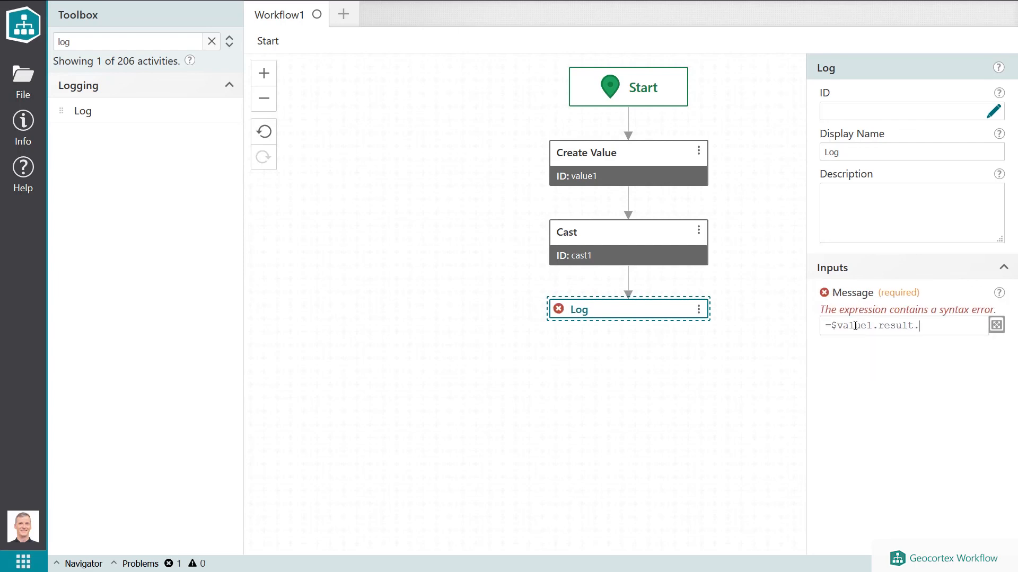
key(BackSpace)
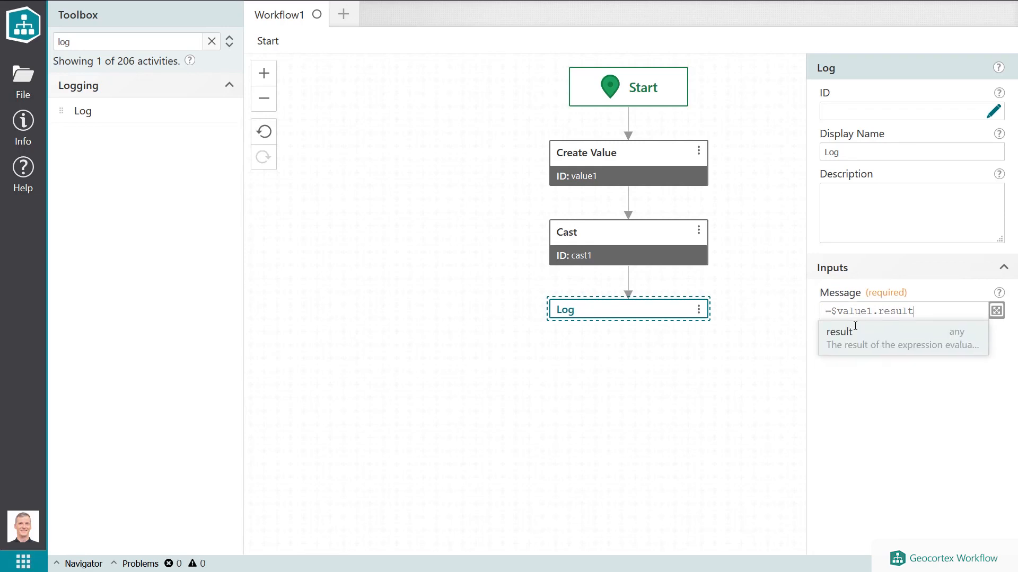
click(656, 253)
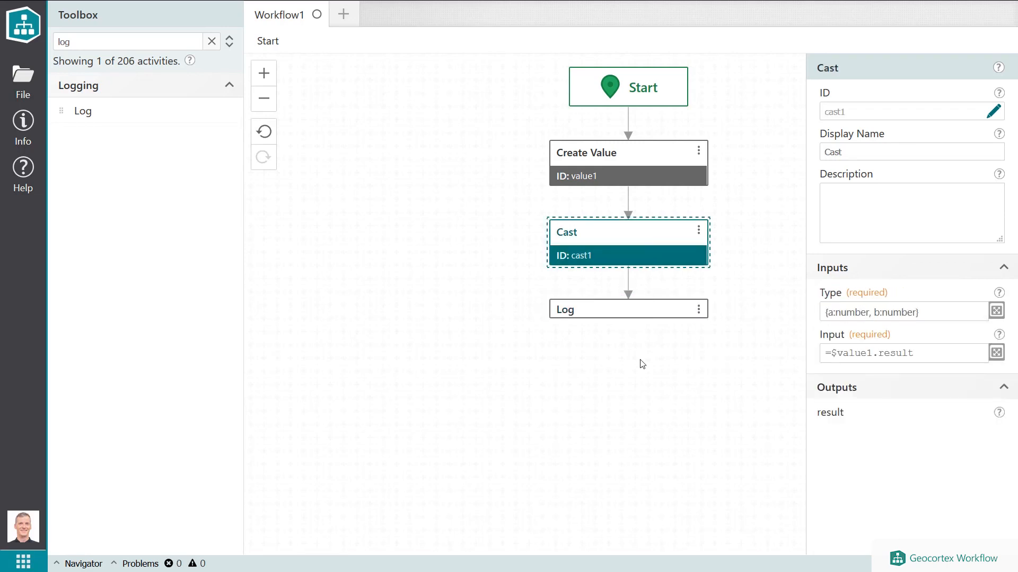